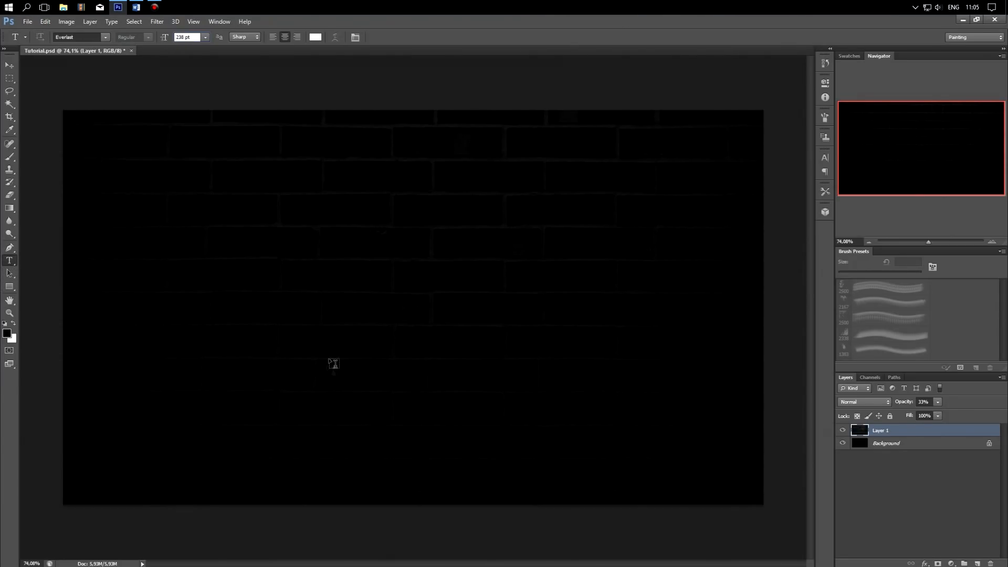
Step: Add the text "Neon" in the white 238 pt Everlast font and move it near the centre of the canvas
click(338, 336)
text(Neon)
drag(373, 283, 446, 261)
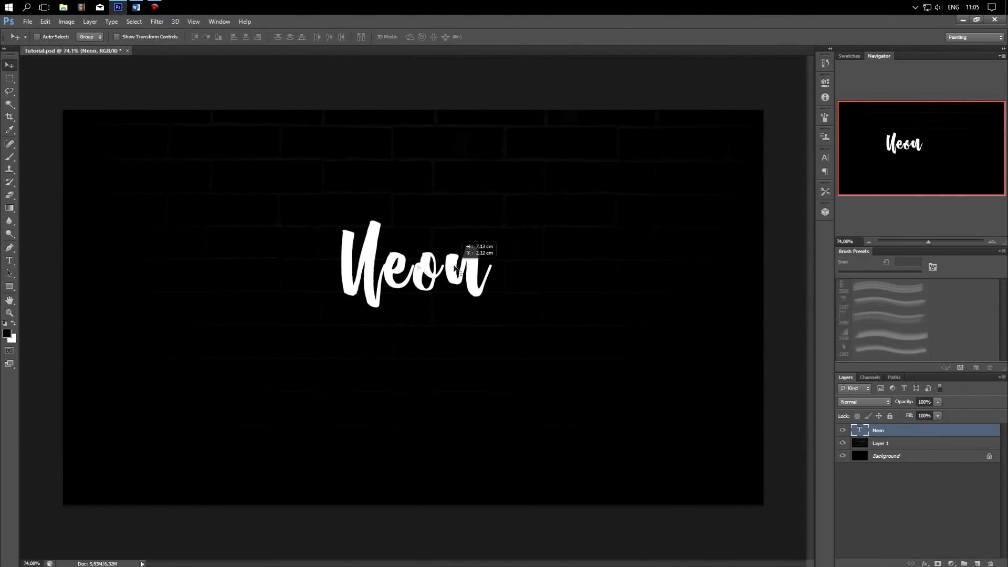
Step: Add a separate text layer reading "Light" and position it directly below the word "Neon"
click(10, 261)
click(342, 407)
text(Light)
drag(326, 523, 410, 468)
Step: Add a "v" swash in the Everlast Swash font and attach it to the end of the word "Light"
click(628, 461)
click(105, 36)
click(104, 56)
text(a)
key(BackSpace)
text(b)
drag(497, 491, 412, 374)
right_click(412, 373)
click(521, 352)
drag(475, 382, 473, 380)
Step: Add an "x" swash in Everlast Swash and attach it to the upper start of the word "Neon"
click(920, 429)
click(262, 454)
text(z)
key(BackSpace)
text(x)
drag(142, 492, 175, 326)
Step: Rasterize the two word layers and the two swash layers, and merge all four into one layer
click(915, 433)
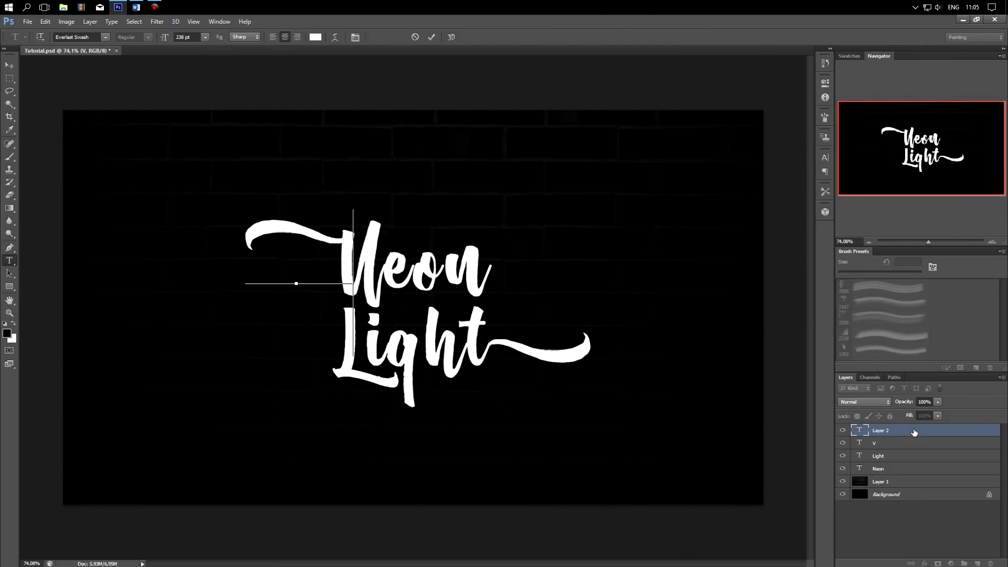
click(915, 433)
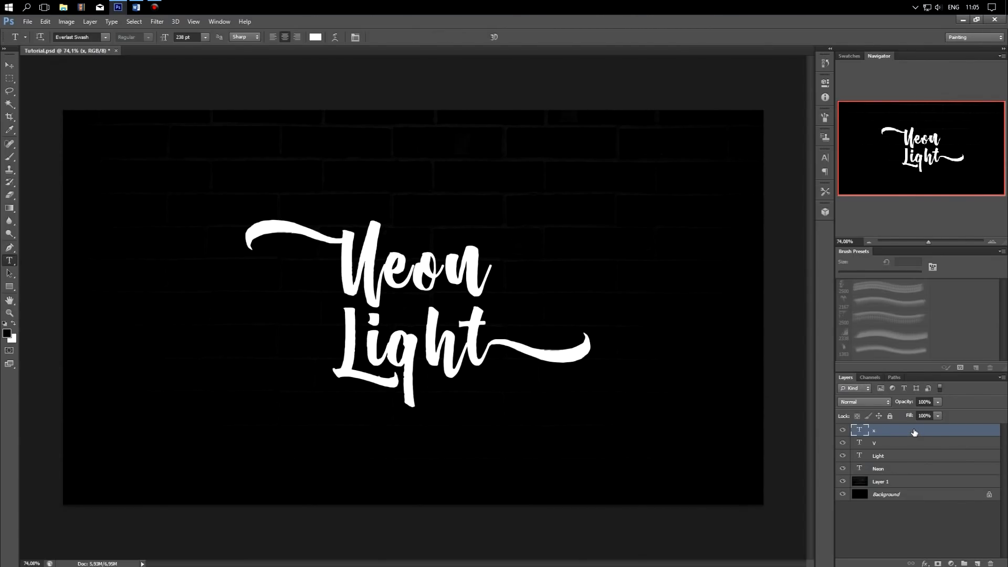
shift+click(919, 444)
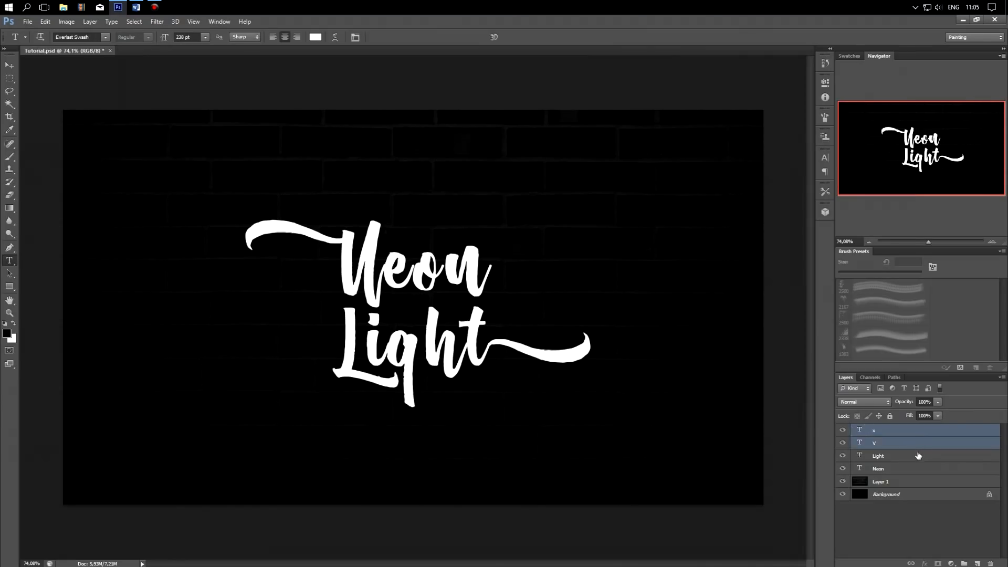
shift+click(922, 455)
shift+click(924, 472)
right_click(925, 471)
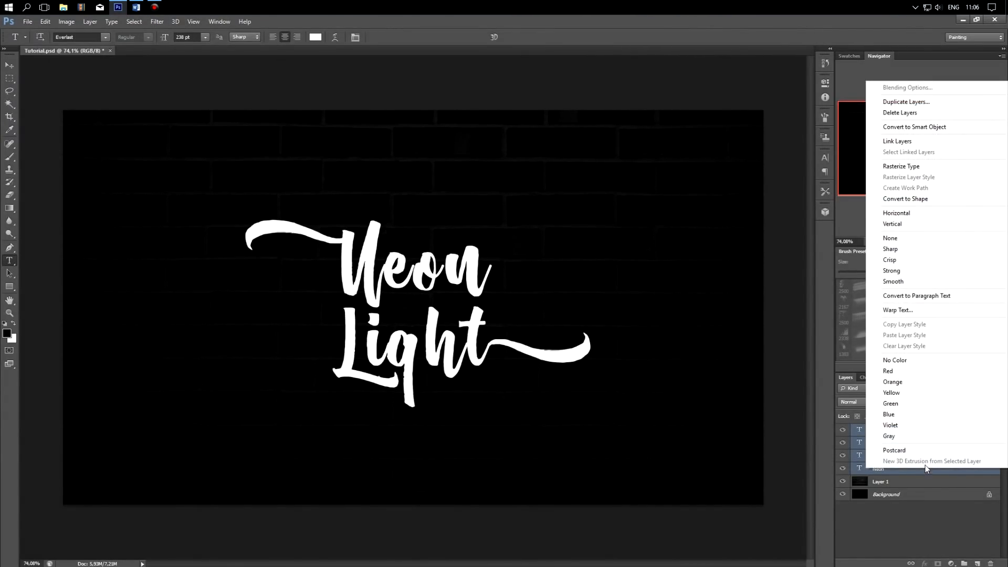
click(942, 170)
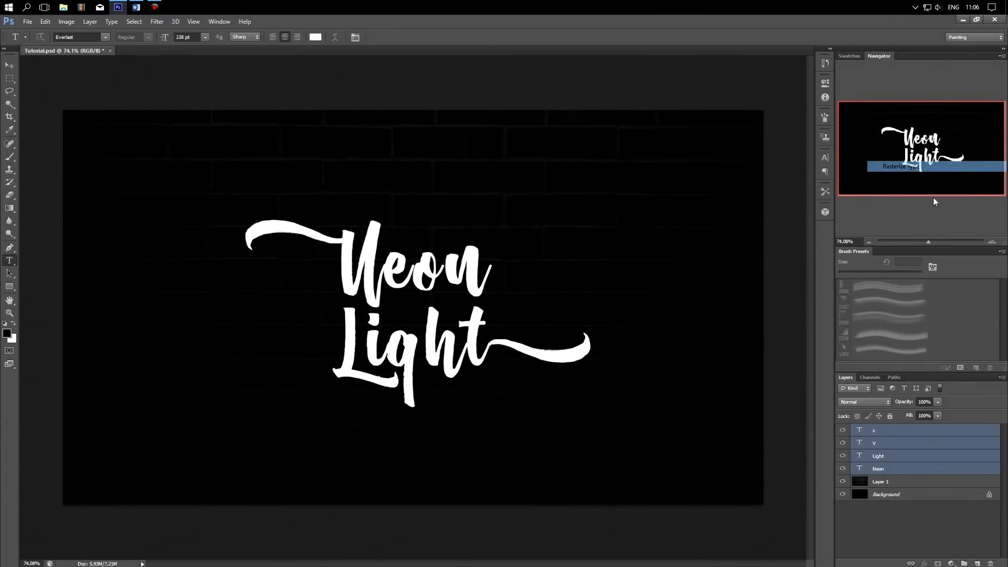
right_click(928, 461)
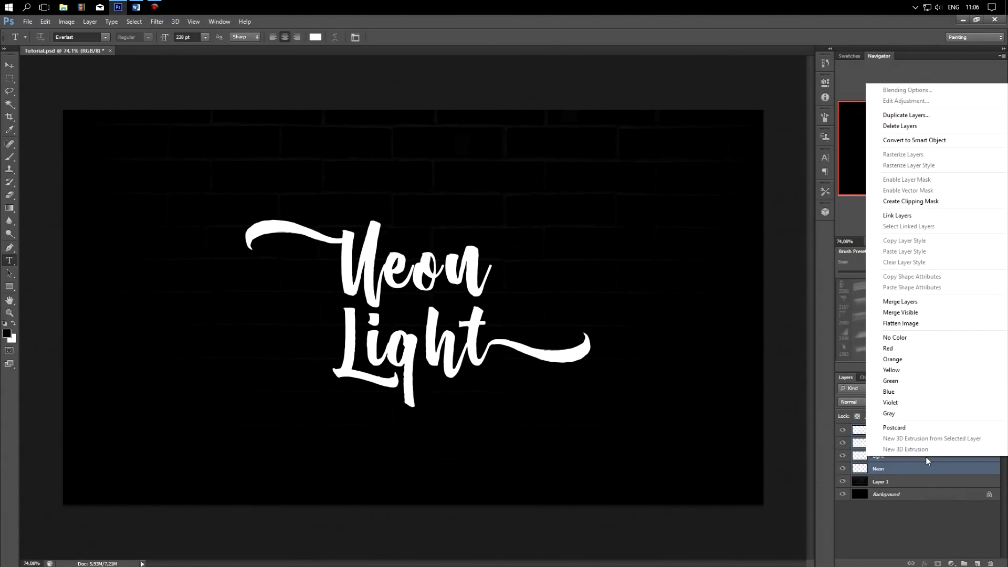
click(946, 307)
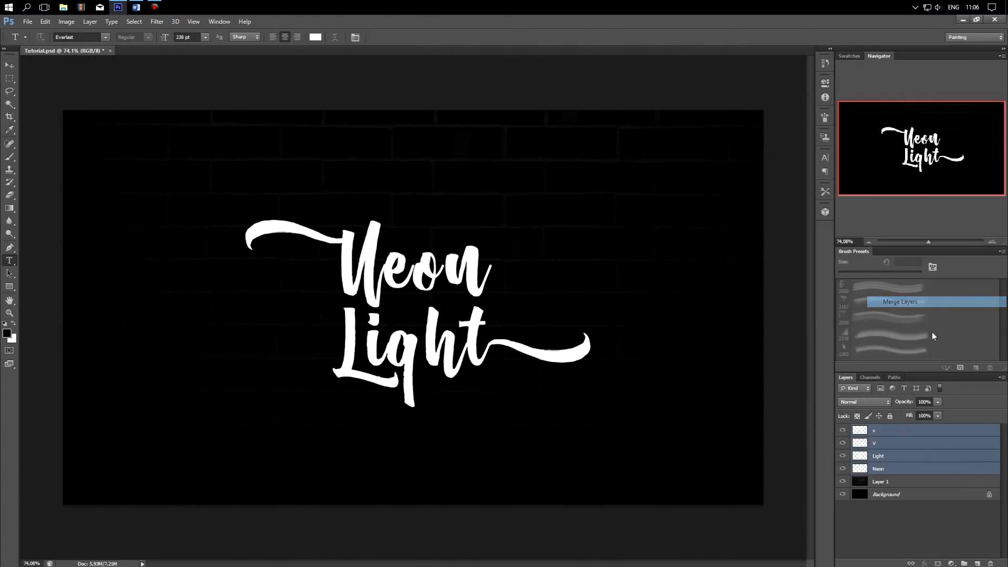
Step: Add a 3 px outside Stroke in white (ffffff) to the merged lettering layer
right_click(921, 430)
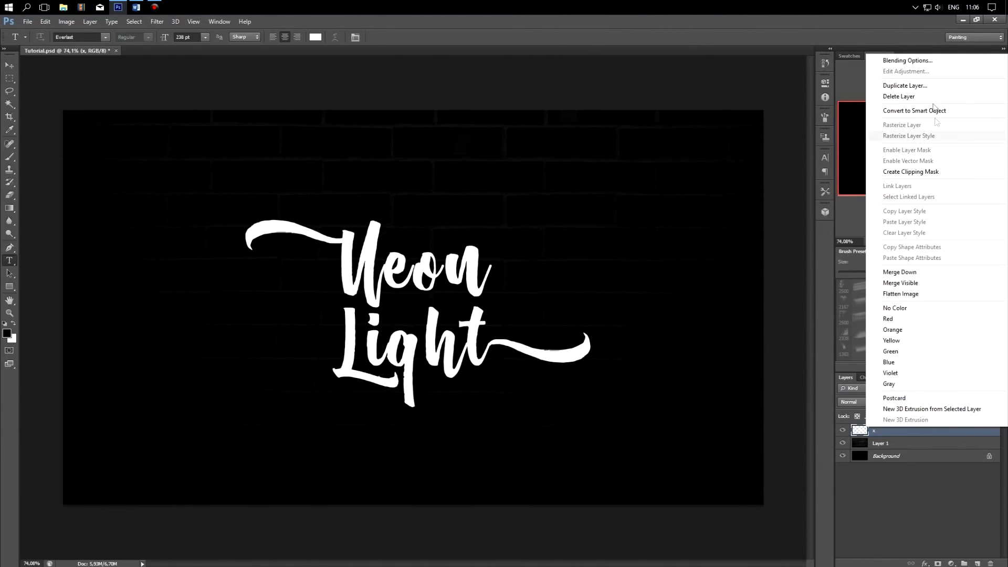
click(939, 64)
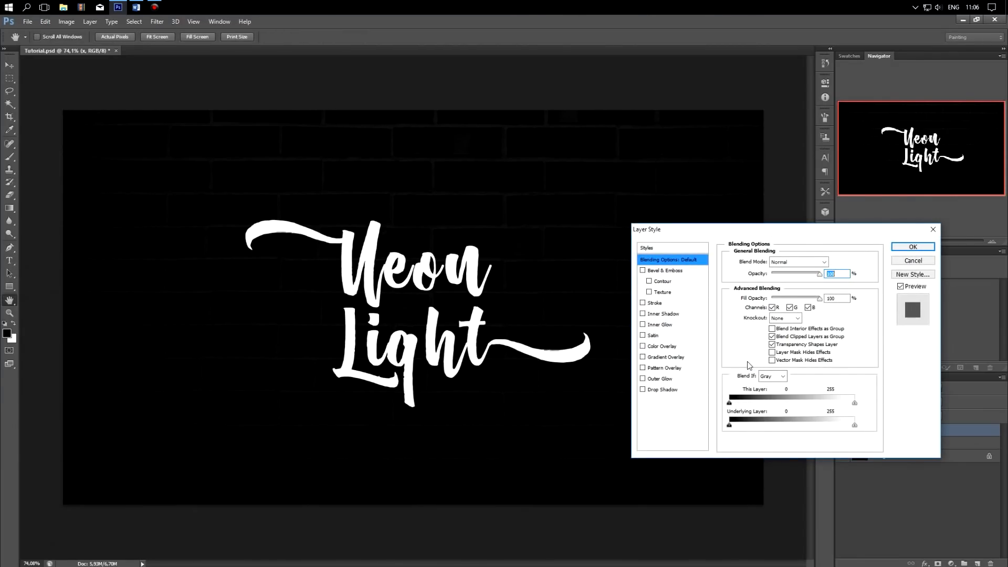
click(675, 305)
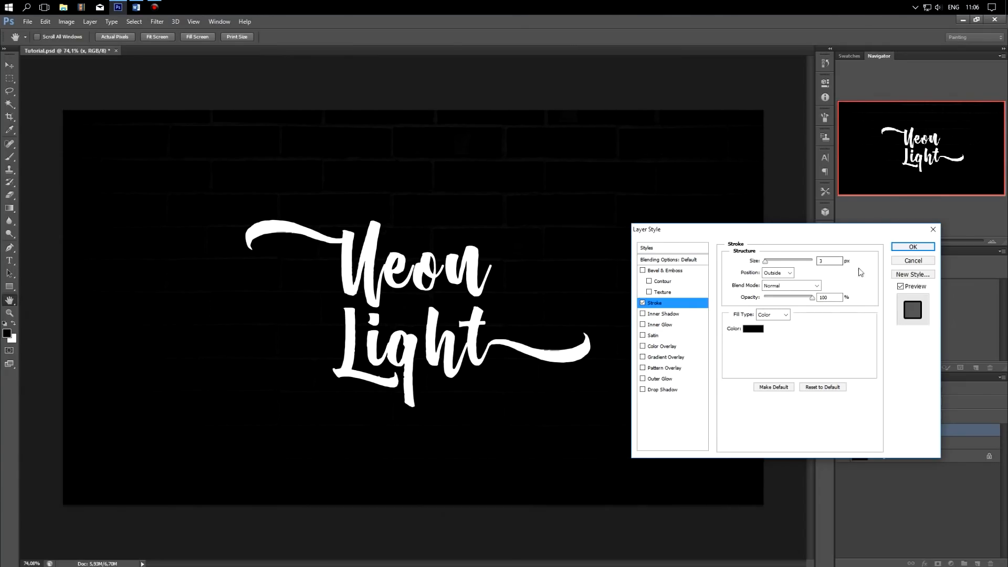
click(757, 330)
drag(591, 381, 558, 363)
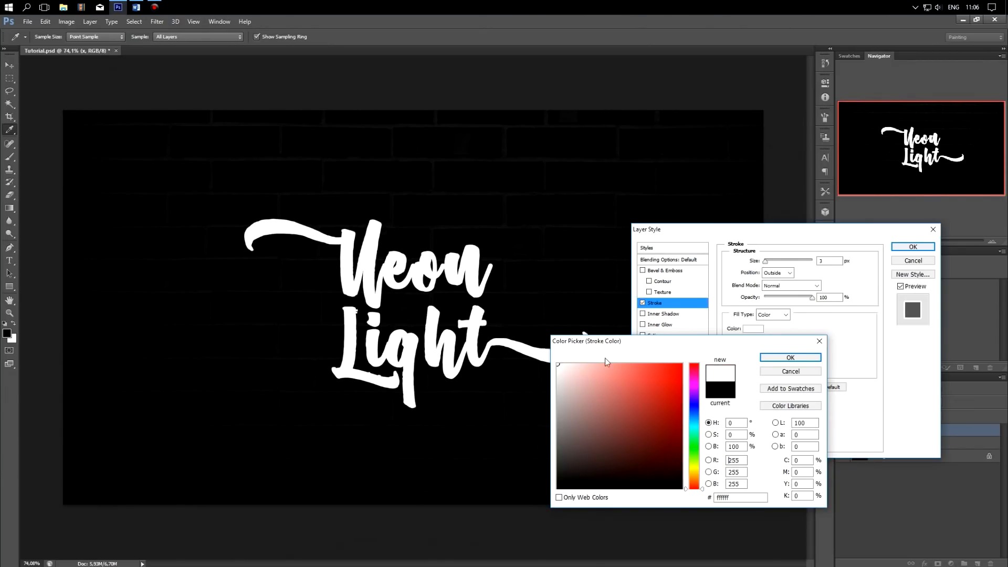
click(791, 358)
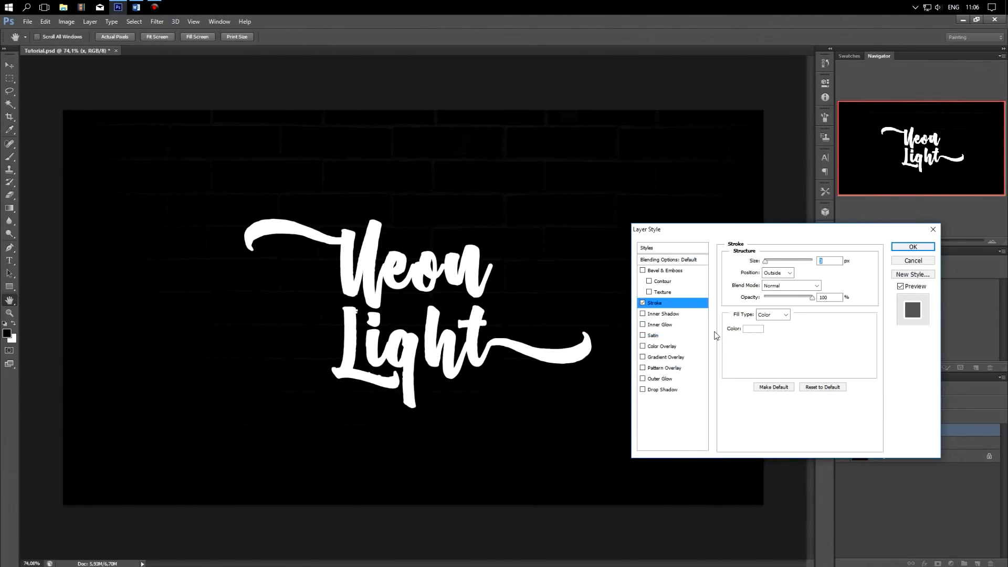
Step: Set the lettering layer's fill opacity to 0% and rasterize its layer style
click(682, 261)
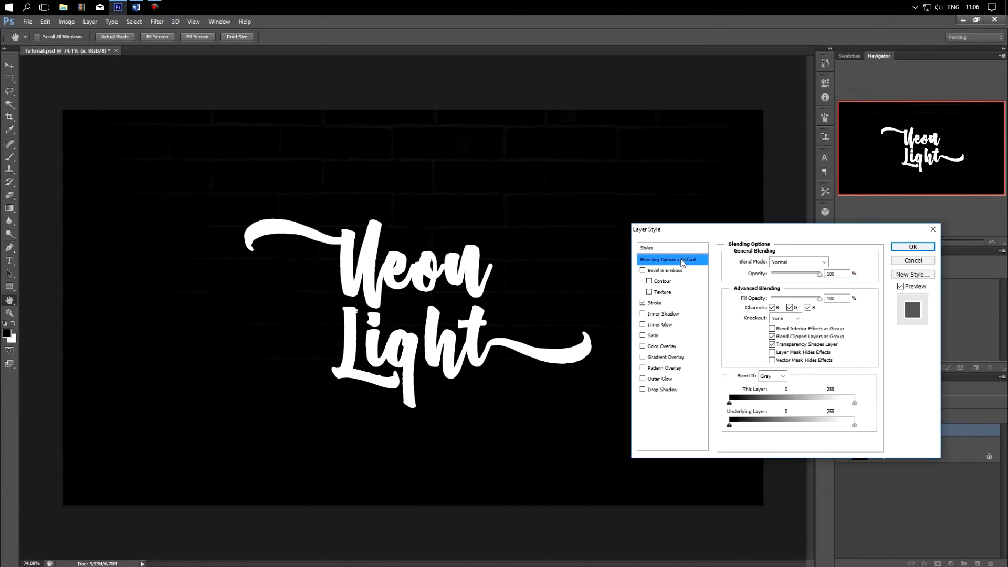
drag(820, 298, 747, 301)
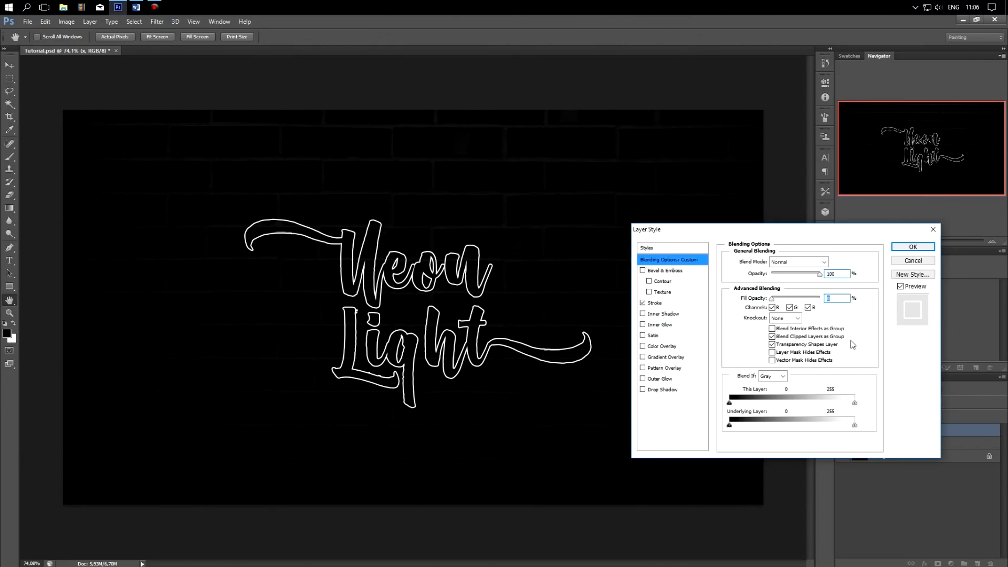
click(904, 247)
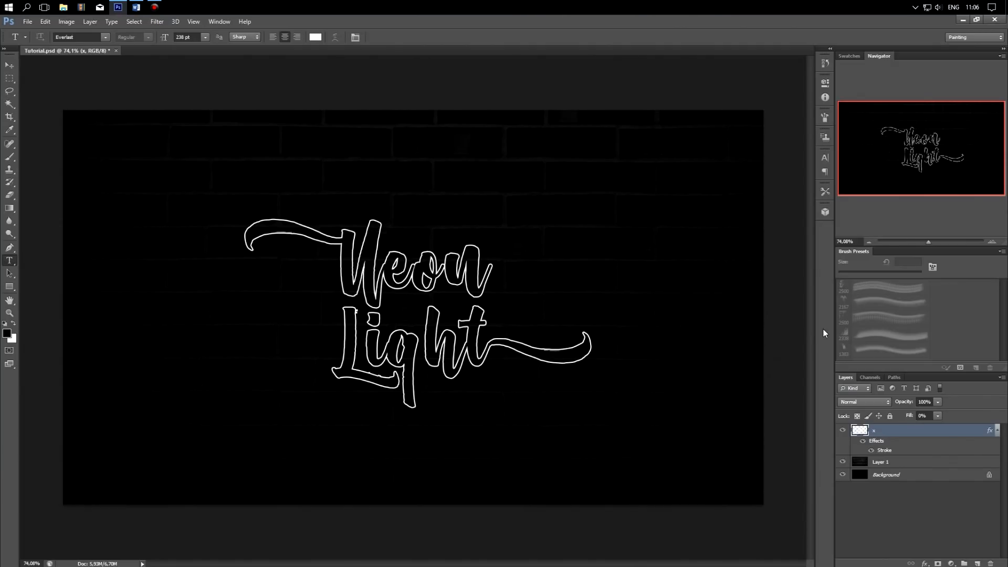
right_click(910, 431)
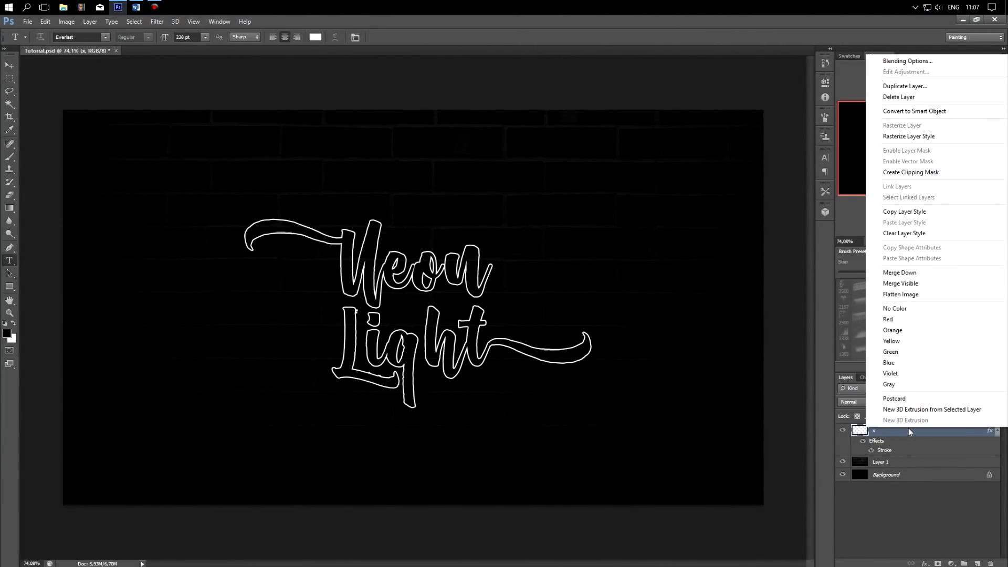
click(943, 138)
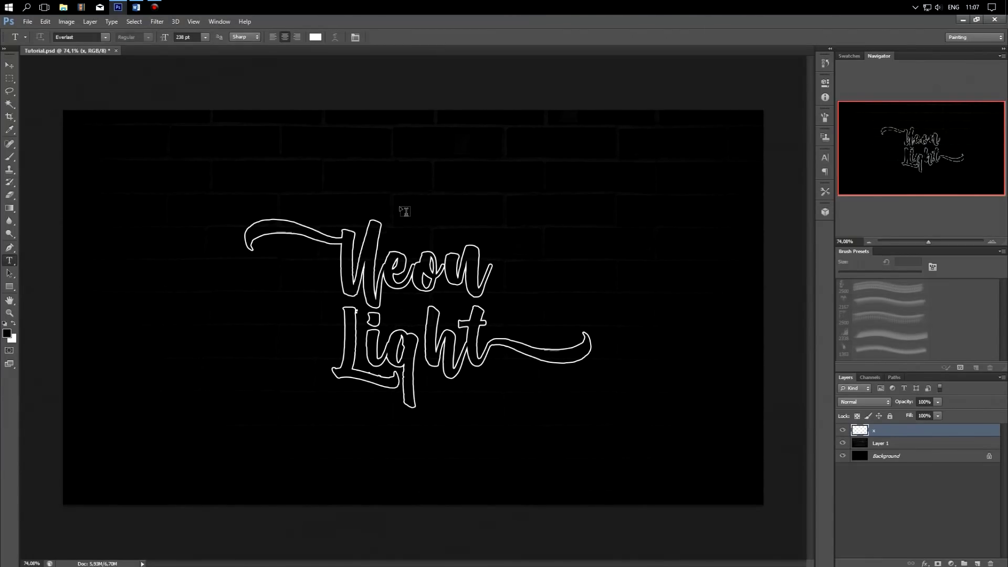
Step: Add a new 3 px outside Stroke in a bright, fully saturated blue to the rasterized outline layer
right_click(911, 435)
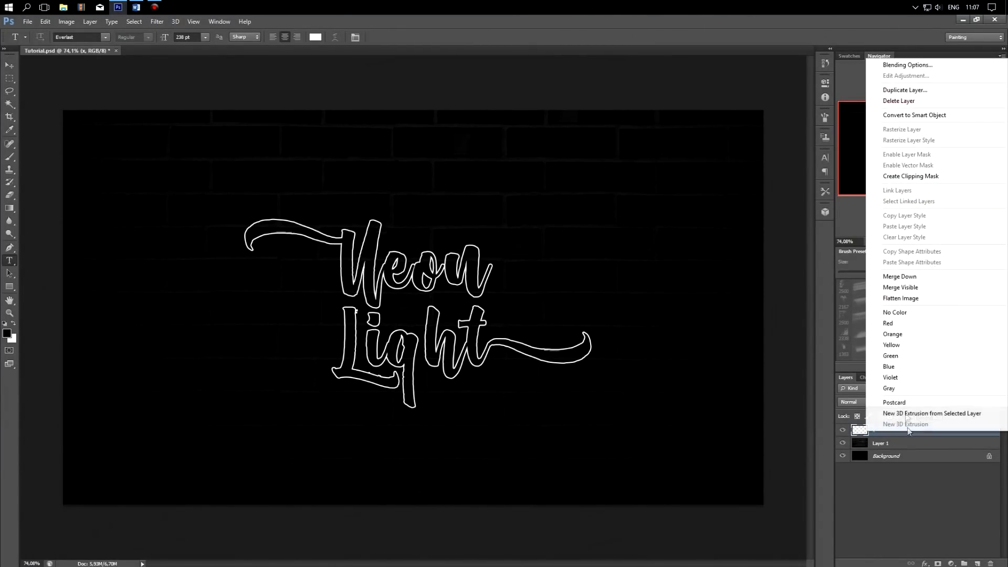
click(924, 66)
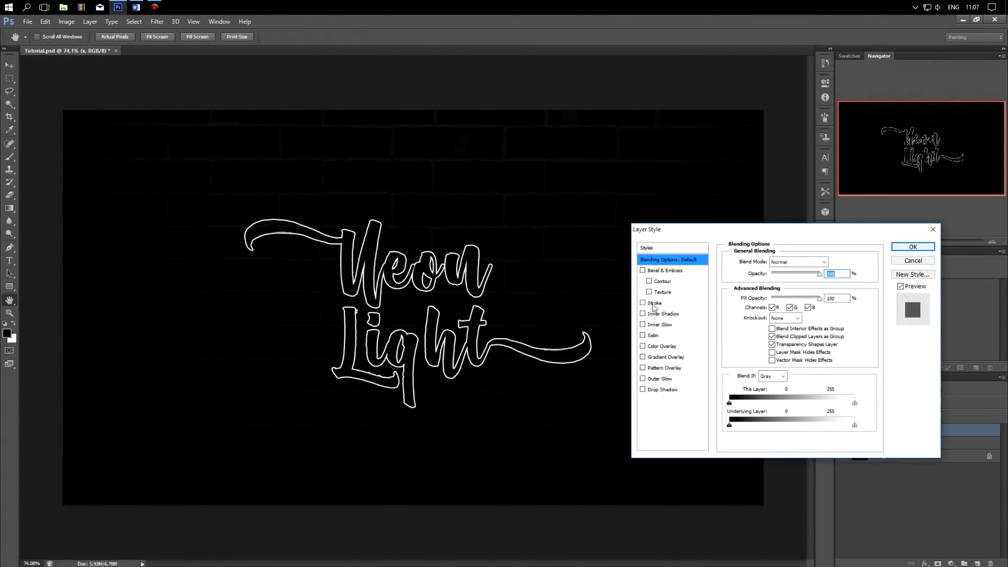
click(654, 303)
click(833, 262)
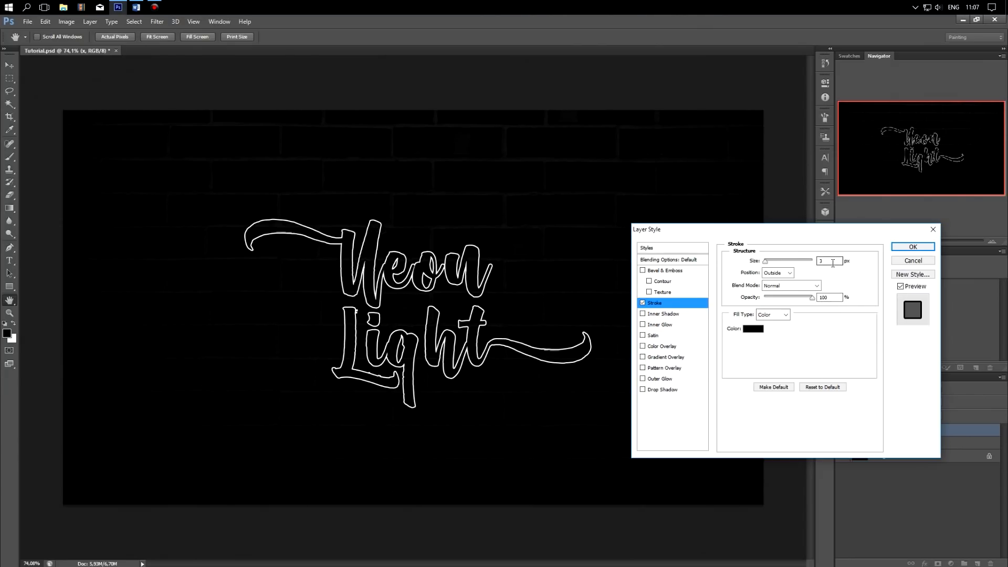
click(753, 329)
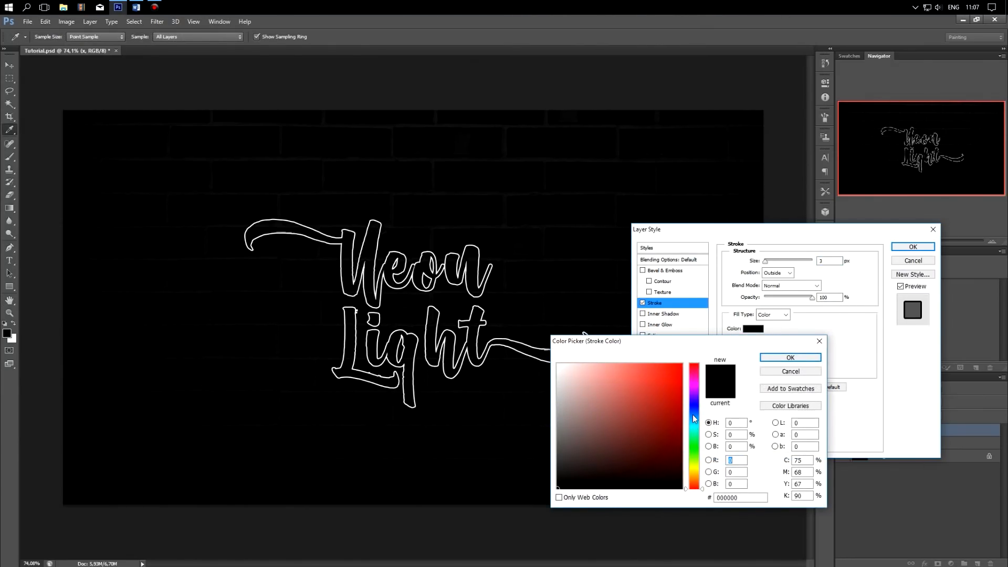
click(695, 418)
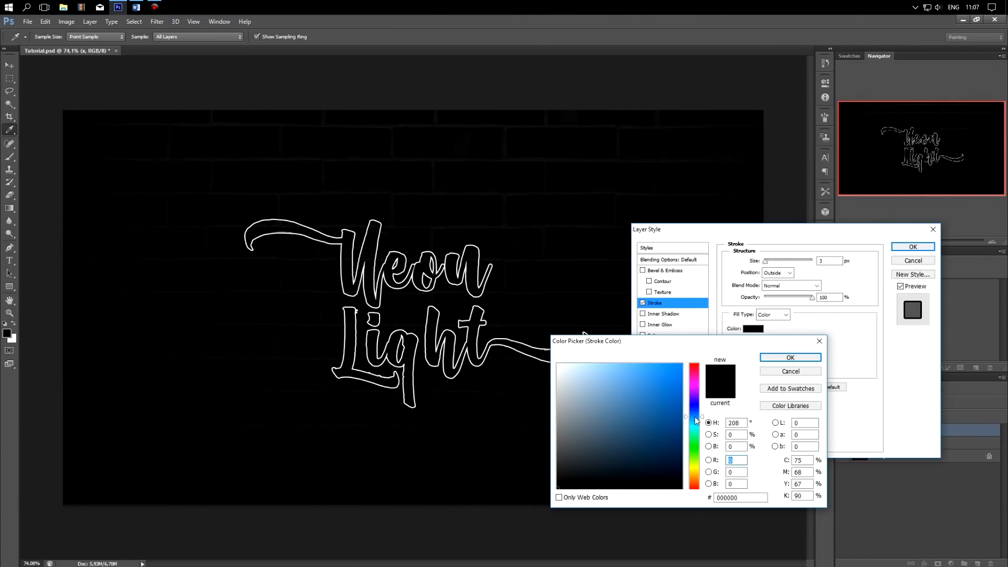
click(695, 418)
drag(694, 419, 695, 420)
click(683, 363)
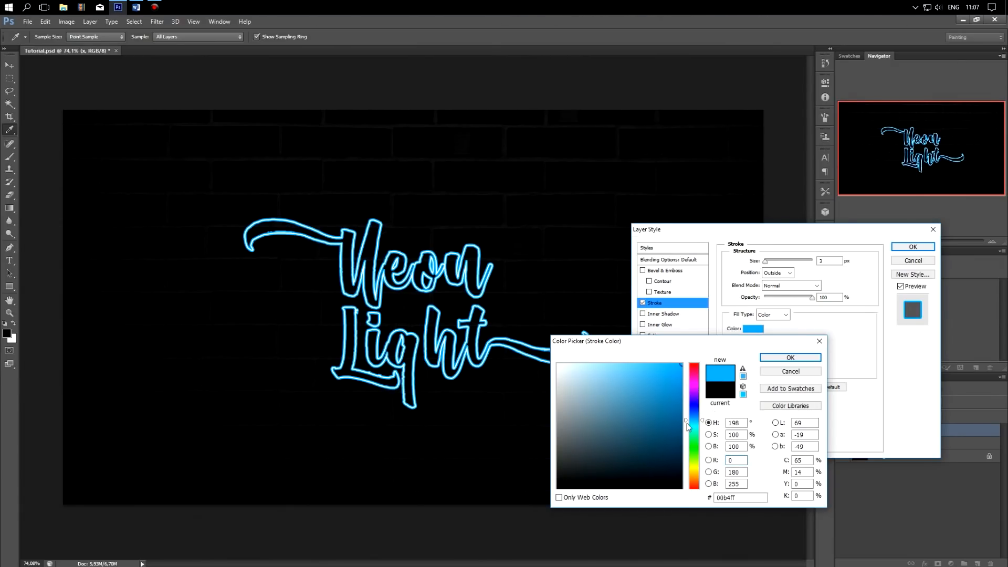
drag(686, 421, 687, 419)
click(791, 357)
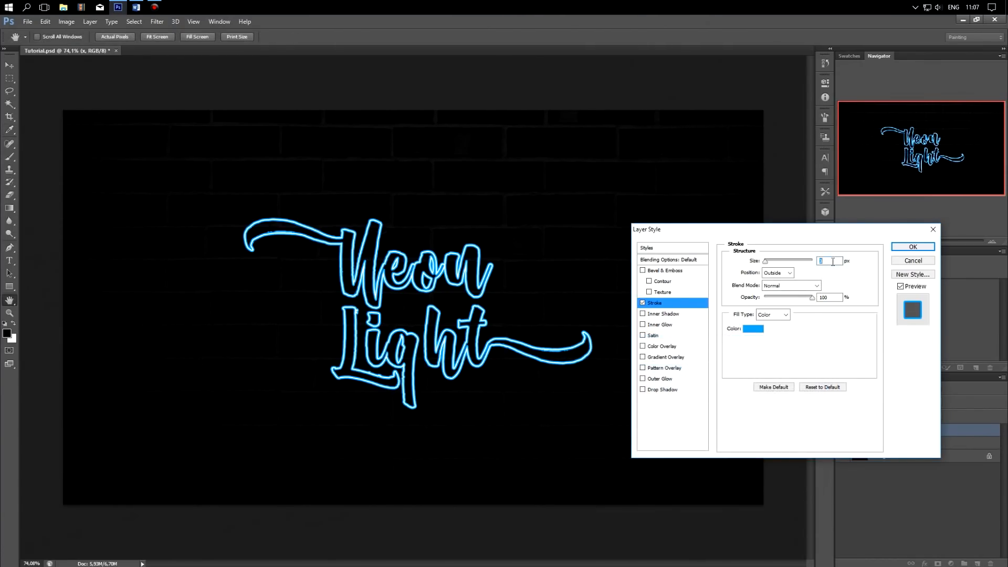
scroll(833, 263, up, 1)
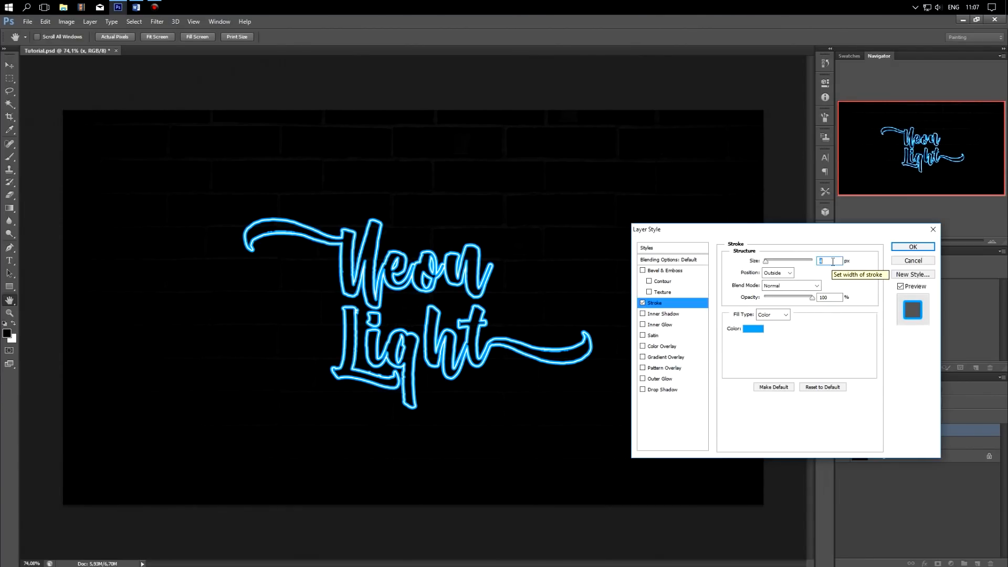
scroll(833, 263, down, 1)
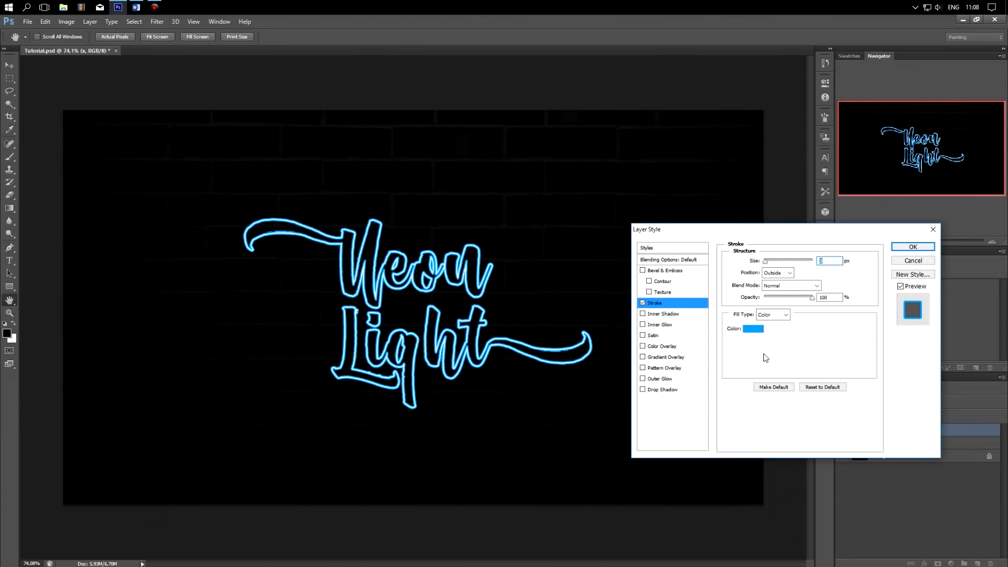
click(756, 330)
click(688, 417)
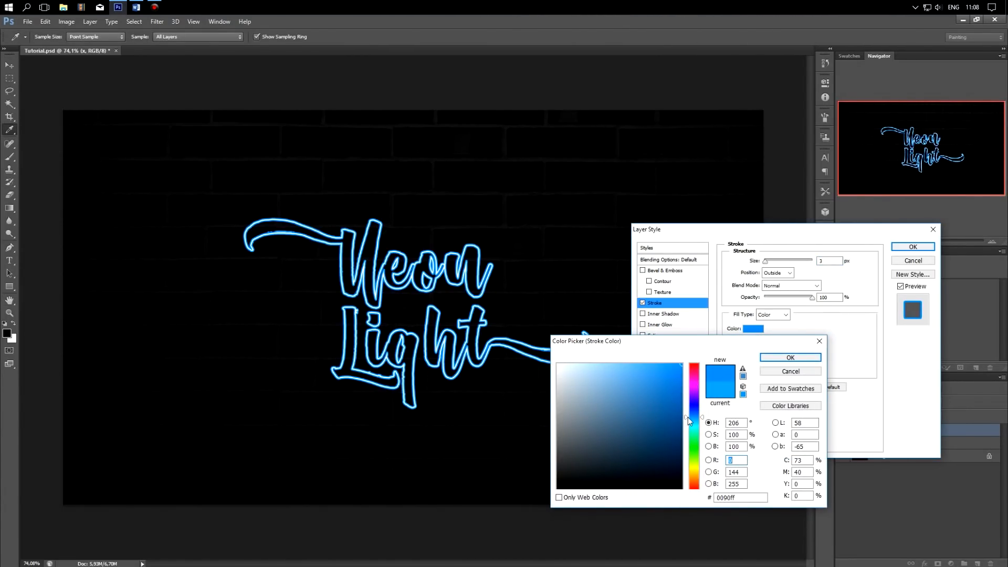
click(688, 418)
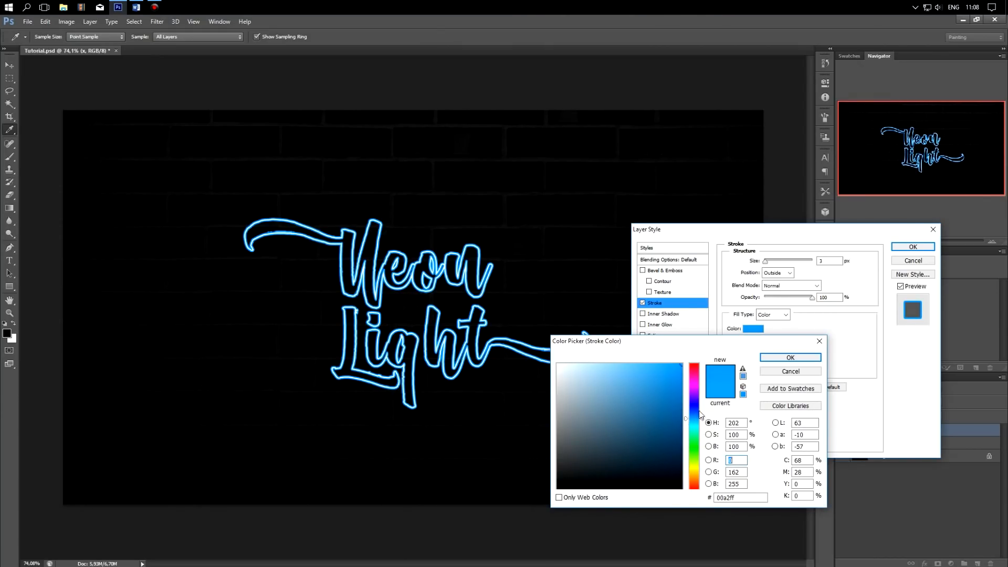
click(782, 371)
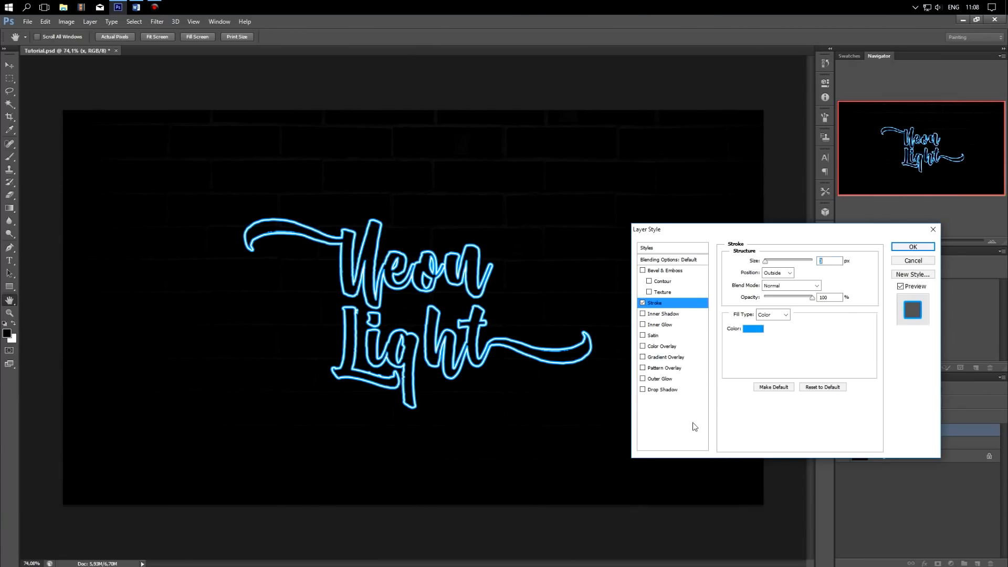
Step: Enable an Outer Glow on the lettering, set its opacity to 100%, and increase its size by a few pixels
click(643, 379)
click(663, 378)
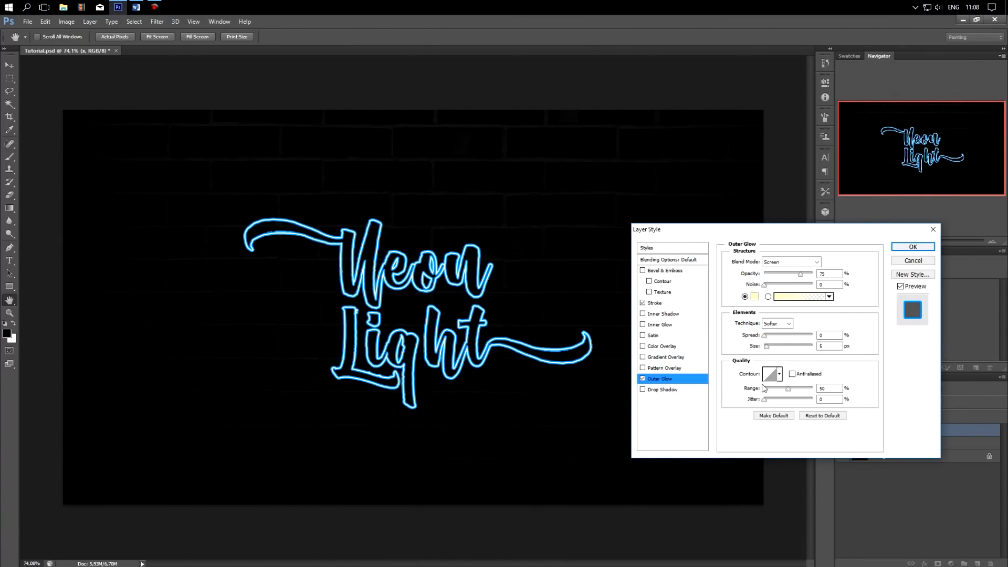
drag(806, 275, 814, 275)
click(827, 347)
key(Up)
key(Up)
key(Up)
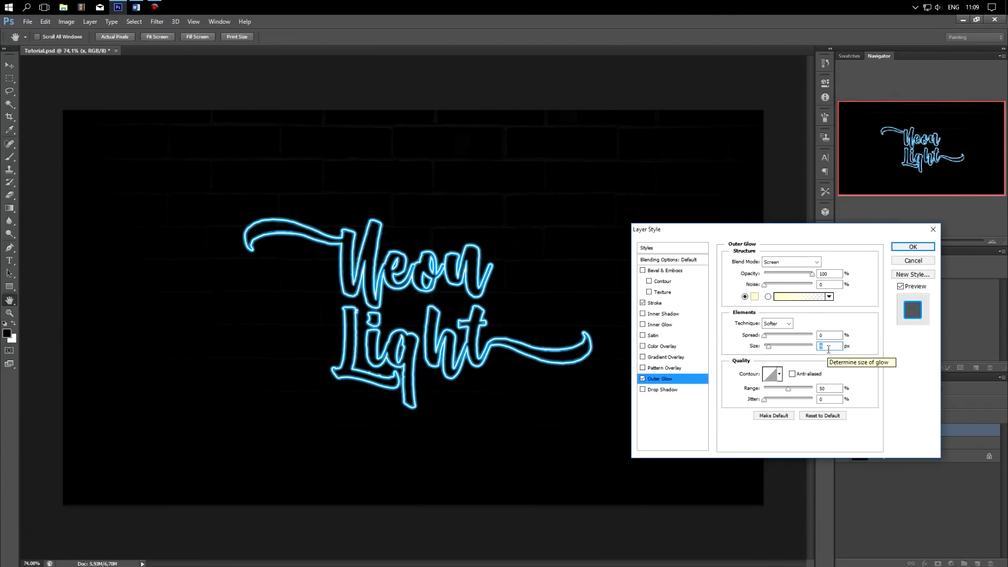
Step: Change the Outer Glow colour to bright cyan (00f0ff)
click(756, 297)
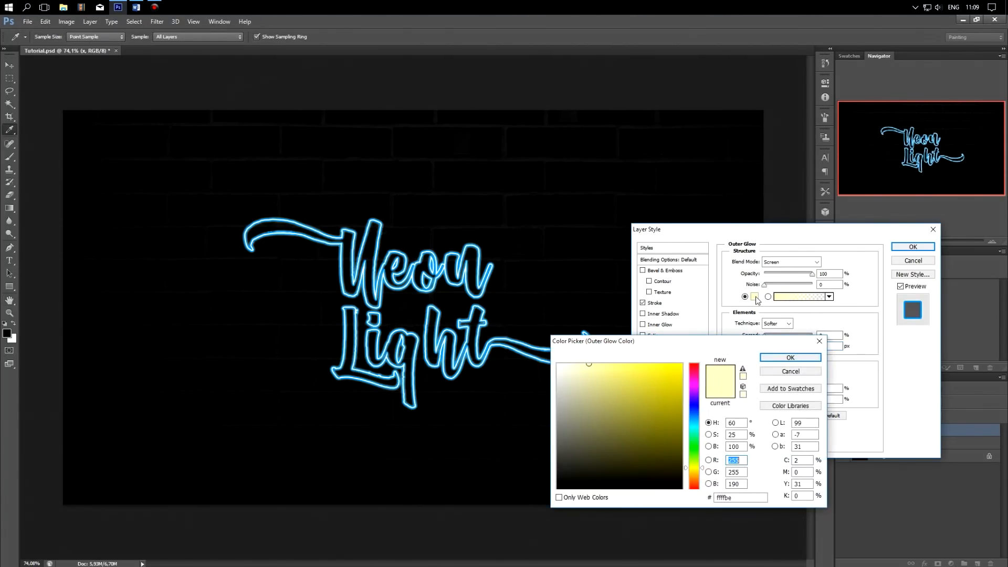
click(693, 425)
drag(692, 425, 692, 426)
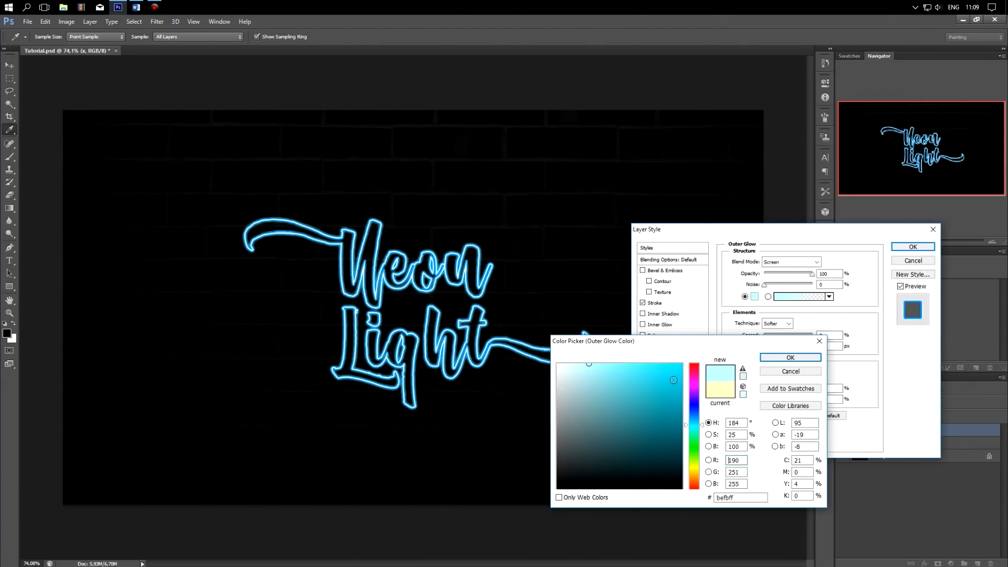
drag(674, 380, 691, 355)
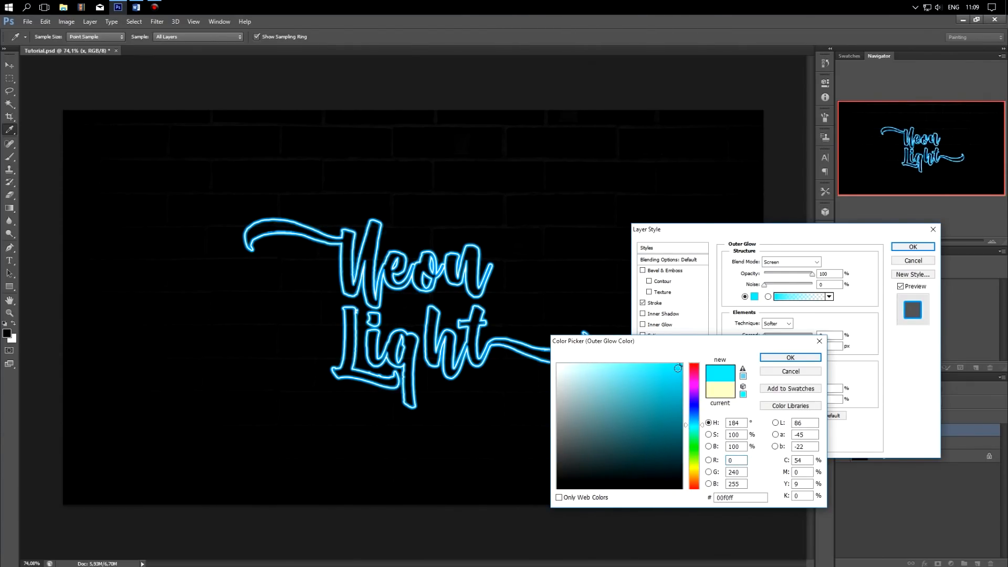
click(780, 359)
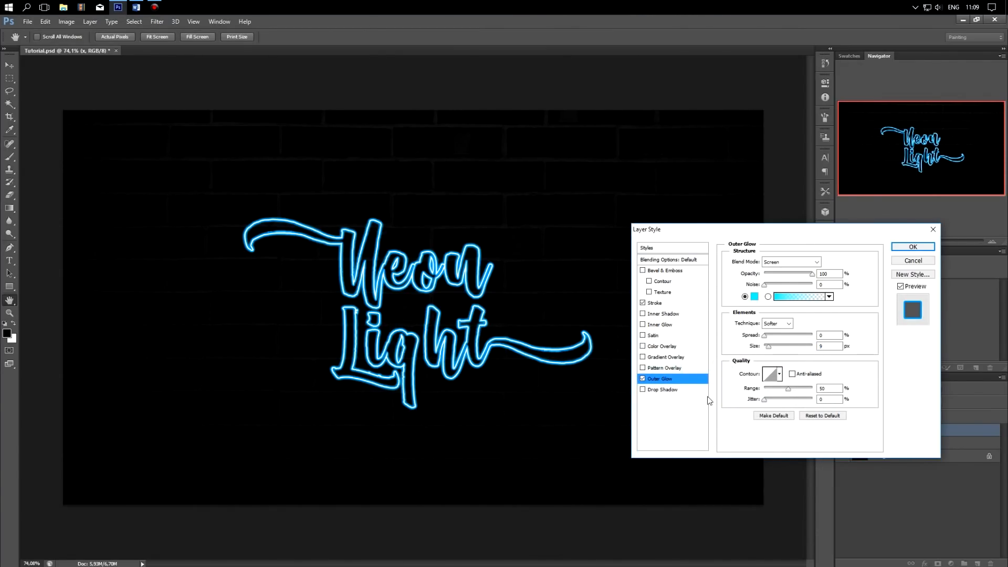
Step: Add a Drop Shadow to the lettering with 100% opacity, 12 px distance and 11% spread, and apply the layer style
click(647, 389)
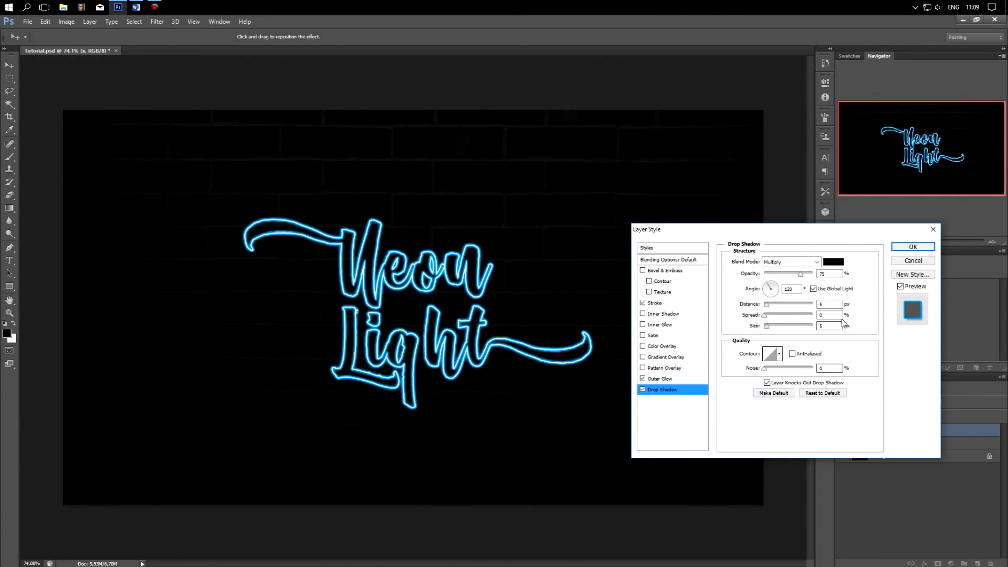
drag(805, 275, 820, 274)
click(828, 303)
key(BackSpace)
text(12)
click(833, 316)
text(11)
click(831, 324)
click(866, 342)
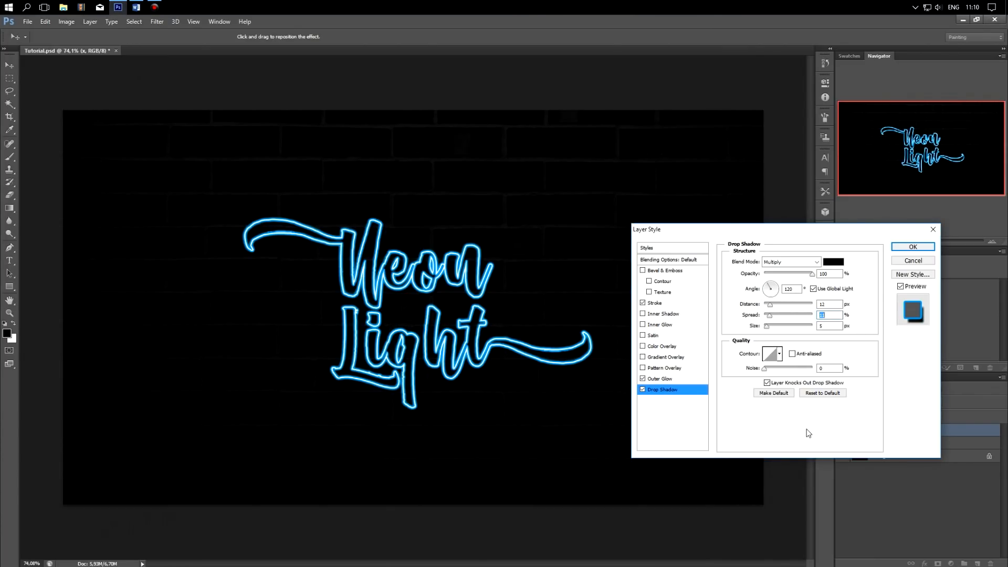
click(914, 247)
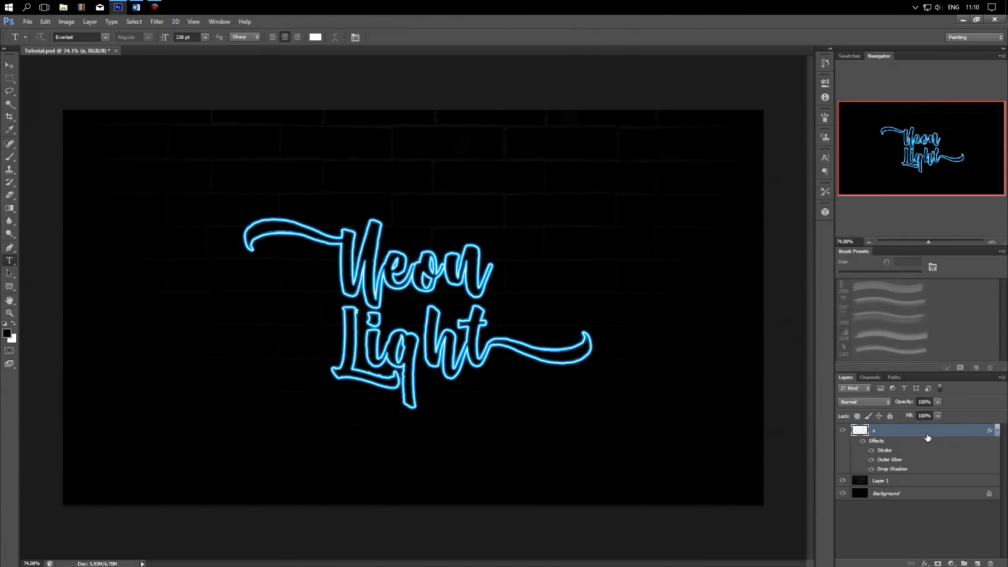
Step: Duplicate the lettering layer x together with its effects, keeping the default copy name
right_click(927, 431)
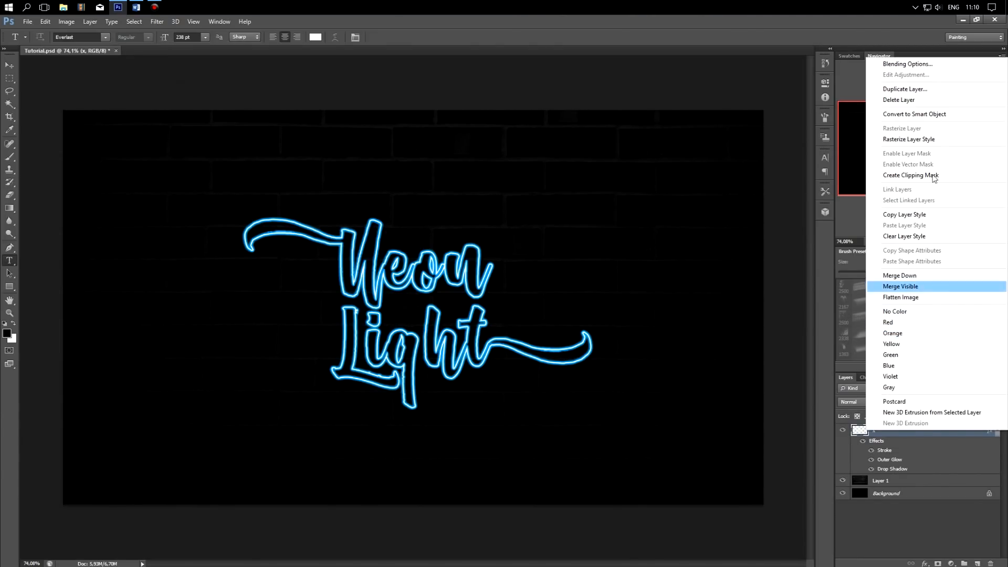
click(940, 94)
click(577, 174)
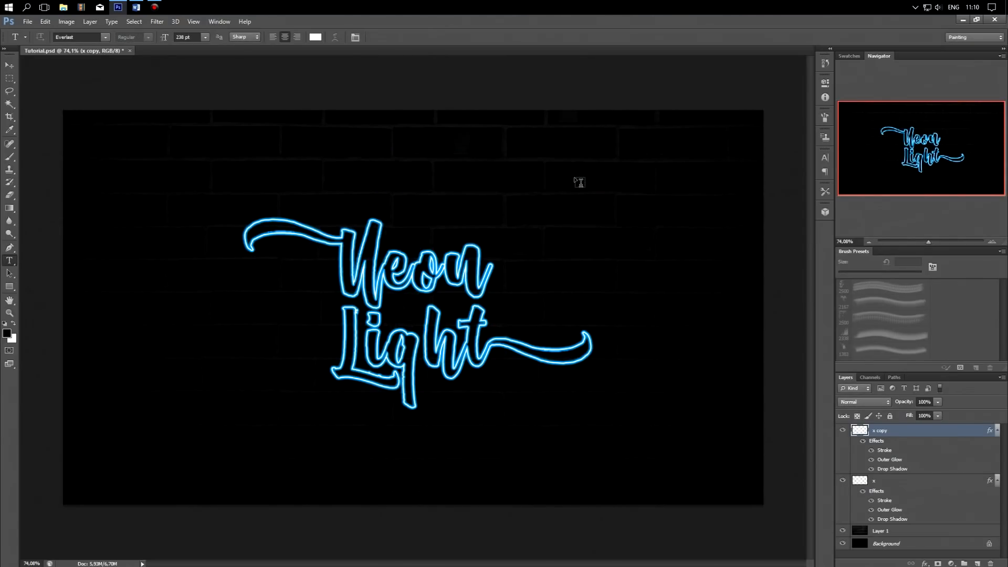
Step: Set the Outer Glow size of the original lettering layer x to 133 px
click(906, 481)
right_click(906, 480)
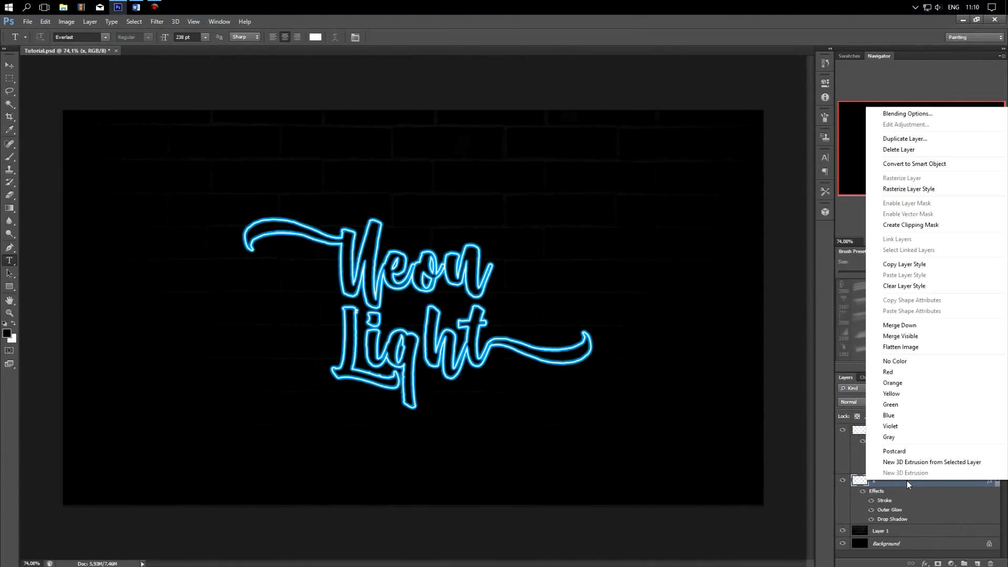
click(945, 113)
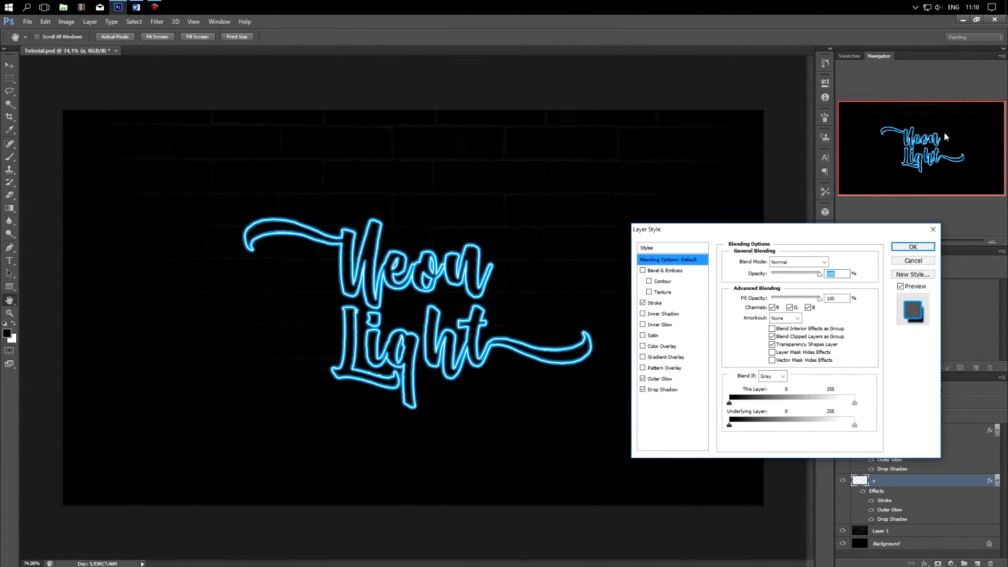
click(683, 381)
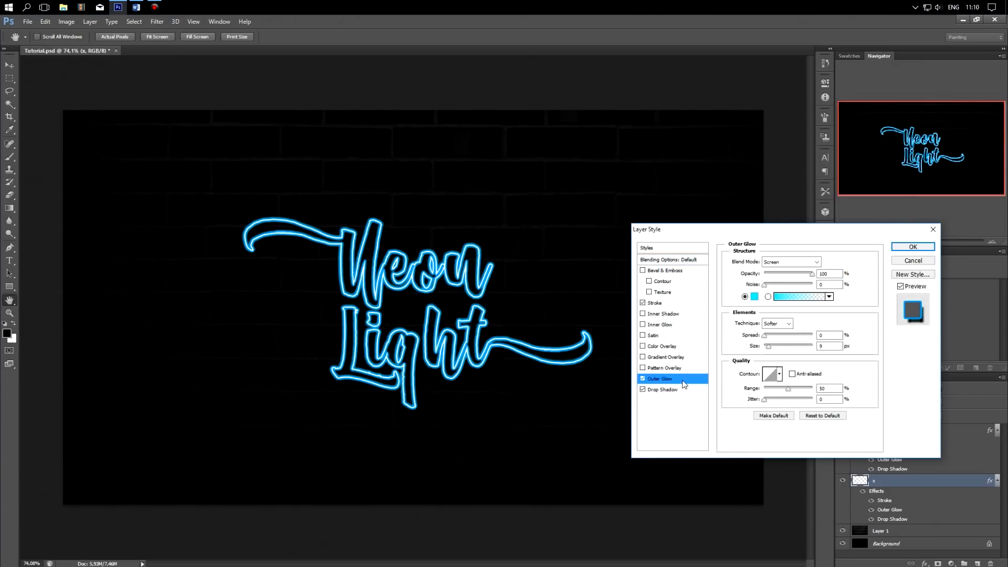
click(826, 346)
key(BackSpace)
text(133)
key(Return)
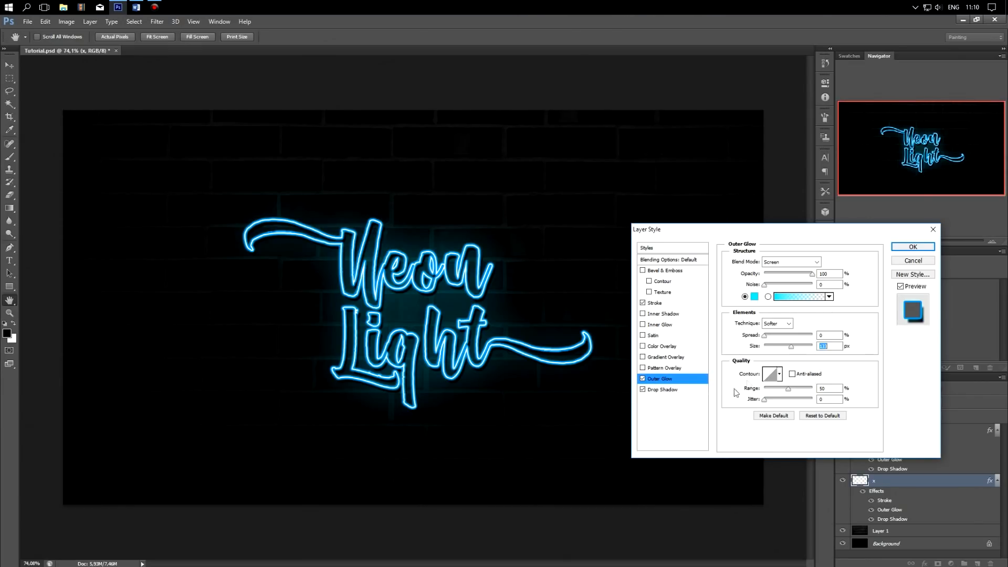
Step: Change the original lettering layer's Outer Glow colour to a deeper blue (00a2ff) and apply the layer style
click(755, 297)
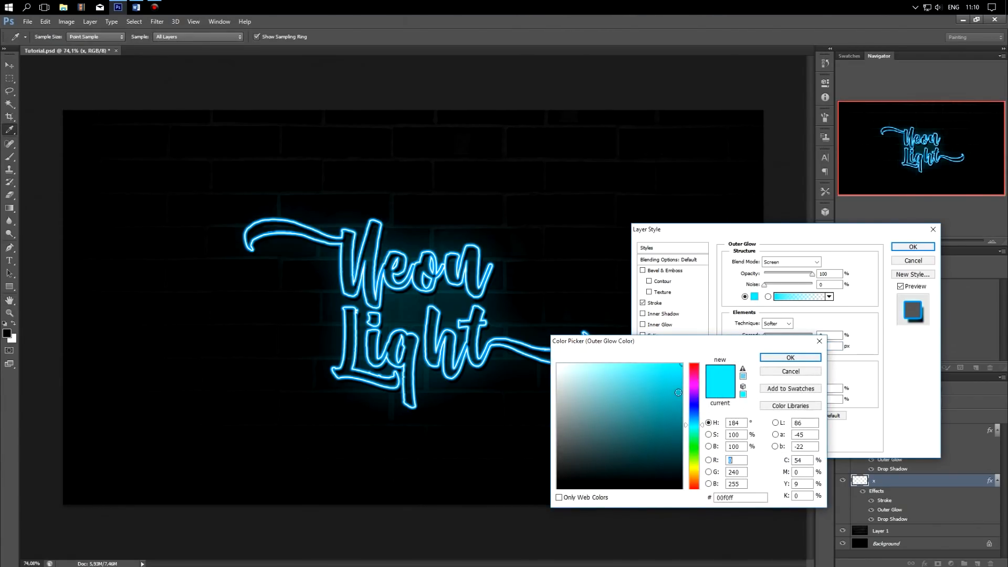
click(686, 418)
drag(686, 417, 681, 377)
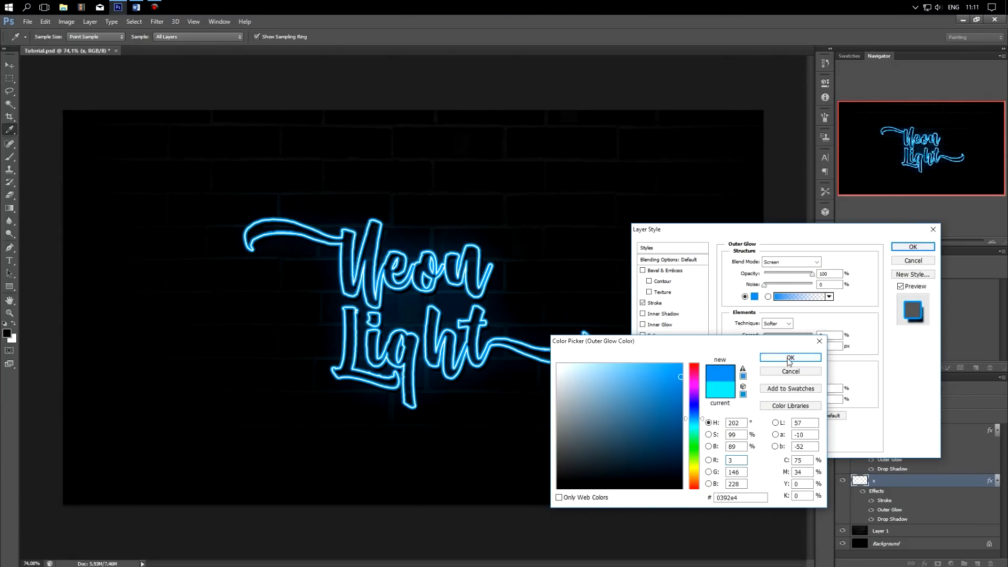
drag(681, 376, 687, 362)
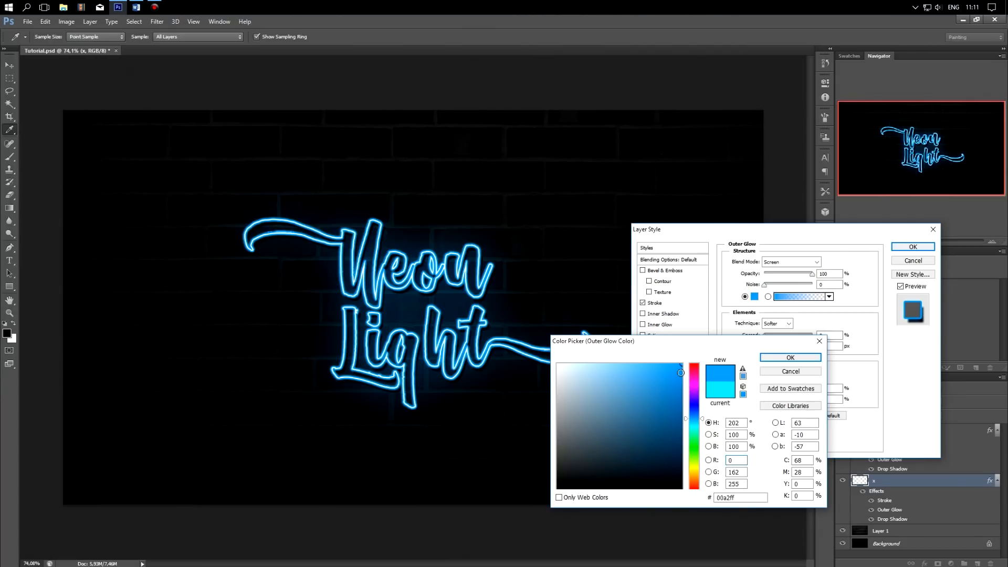
click(781, 362)
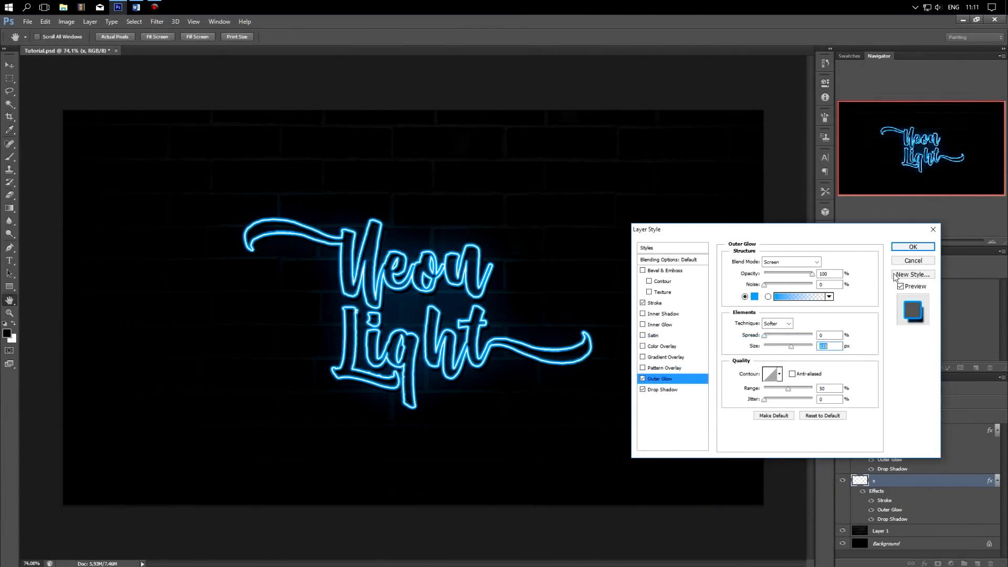
click(912, 248)
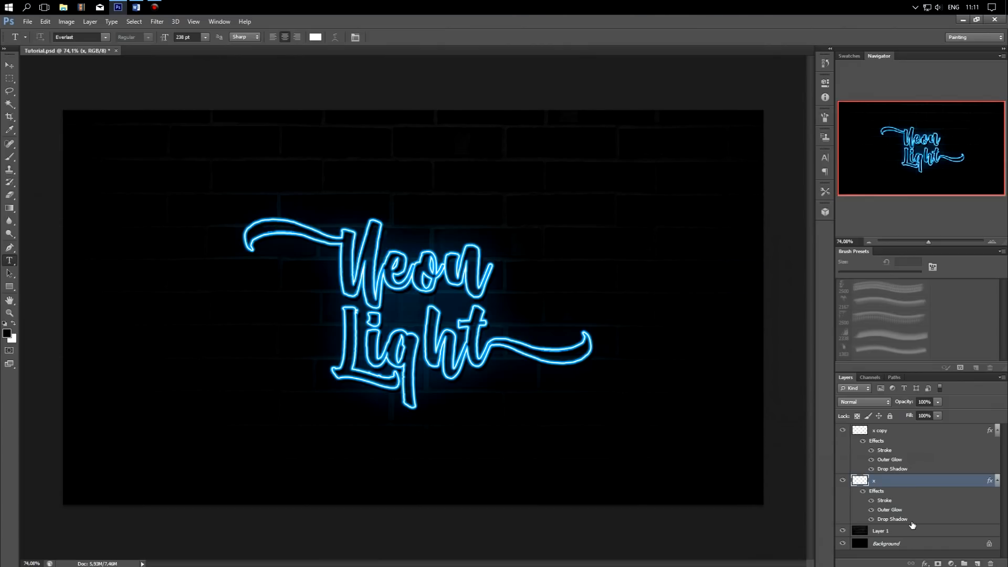
Step: Merge the two lettering layers, x copy and x, into a single layer
ctrl+click(908, 431)
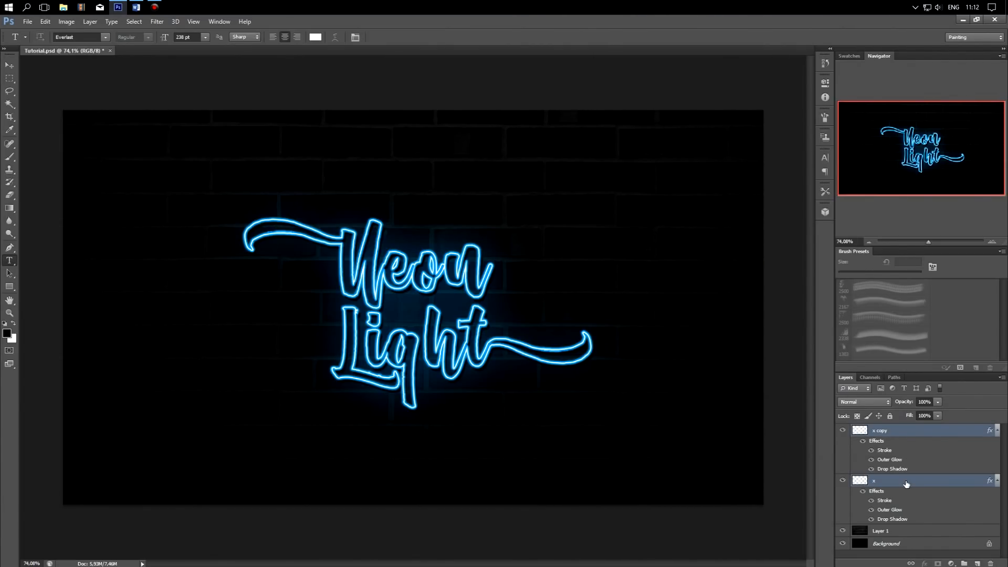
right_click(906, 482)
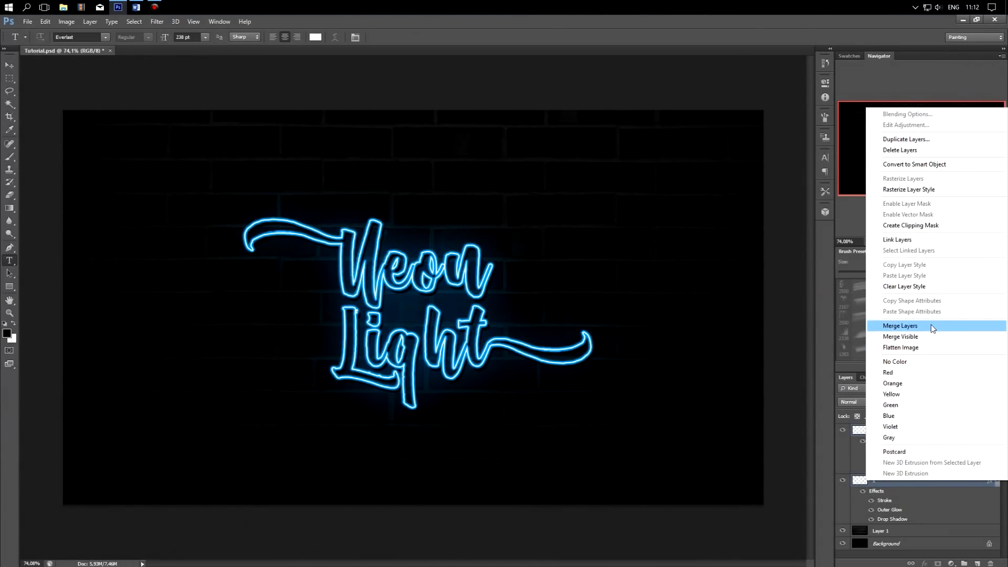
click(931, 326)
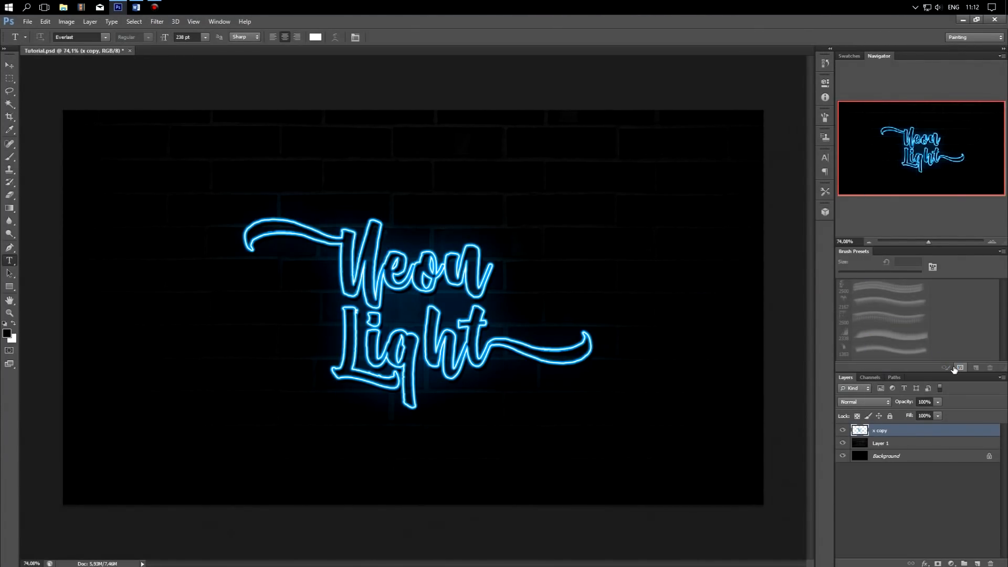
Step: Shift the merged lettering's hue from blue to neon pink with a Hue/Saturation adjustment
click(67, 23)
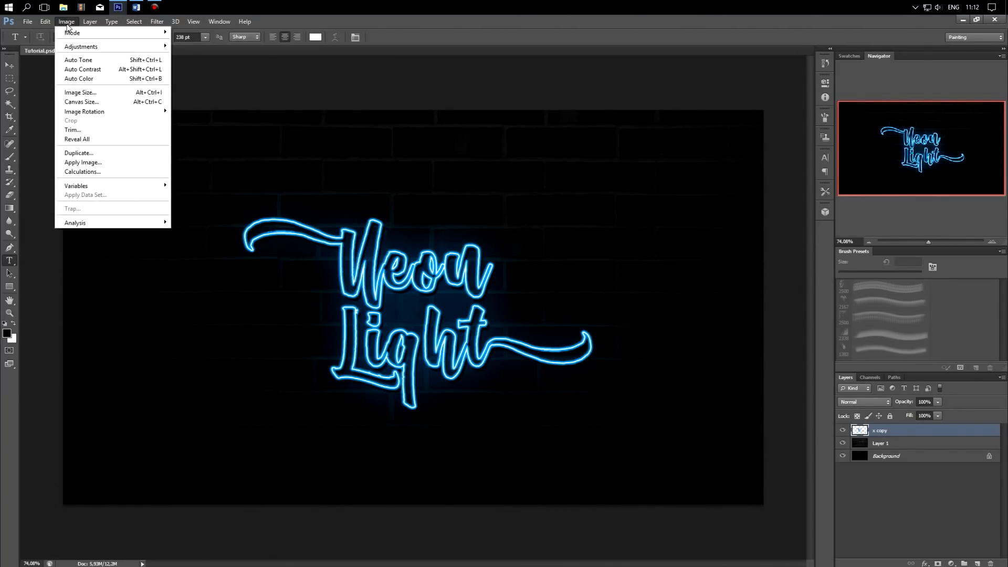
mouse_move(123, 50)
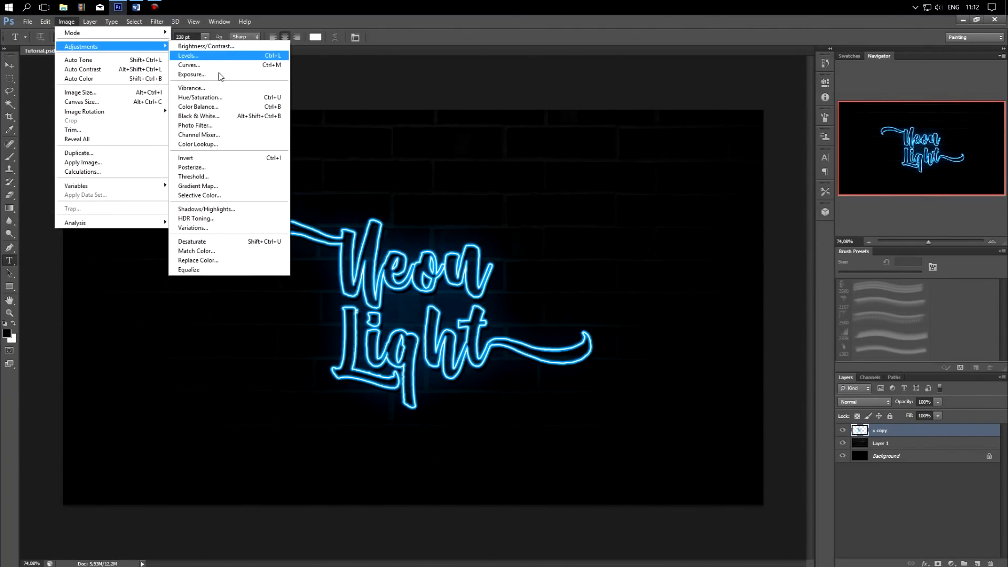
click(229, 102)
drag(700, 206, 738, 209)
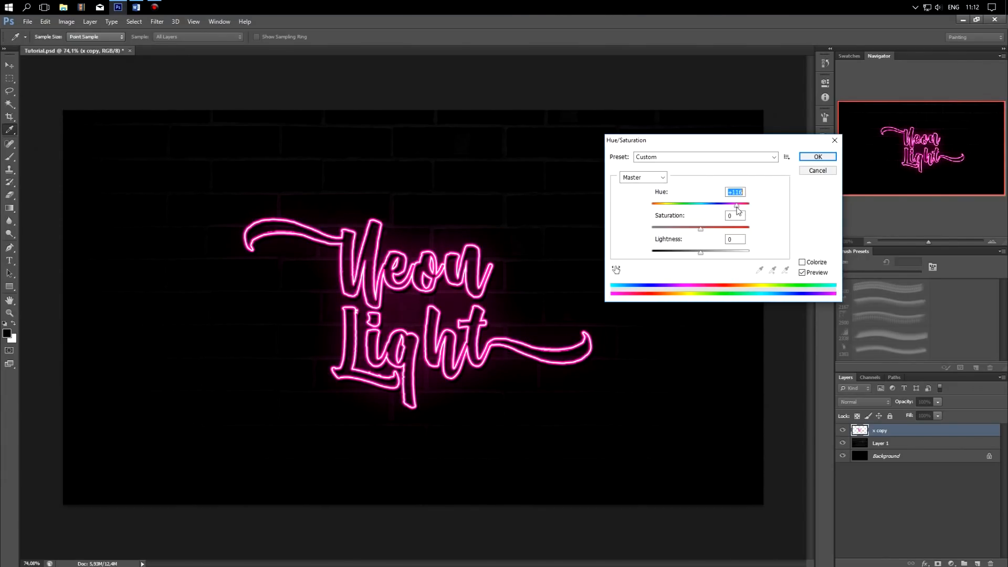
click(817, 157)
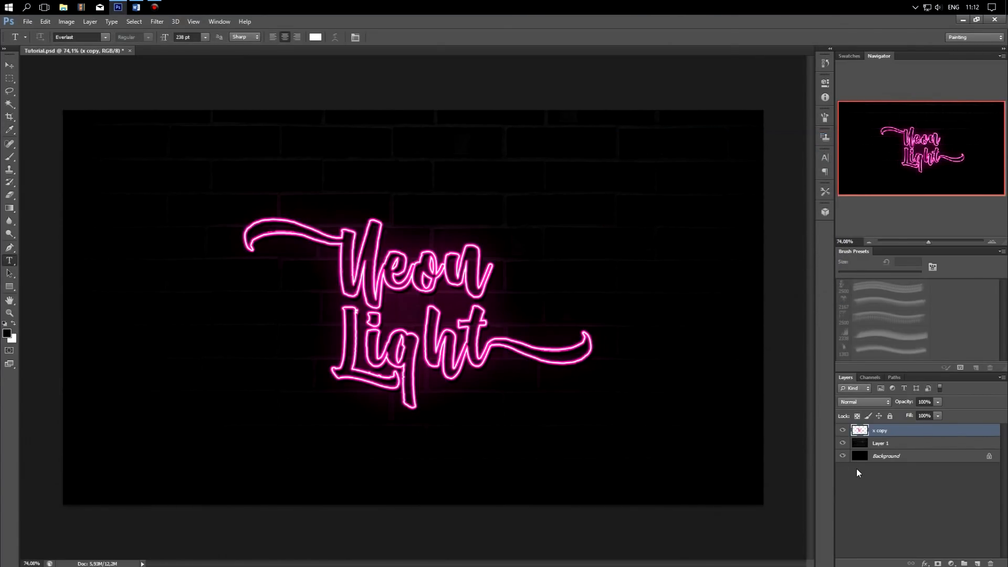